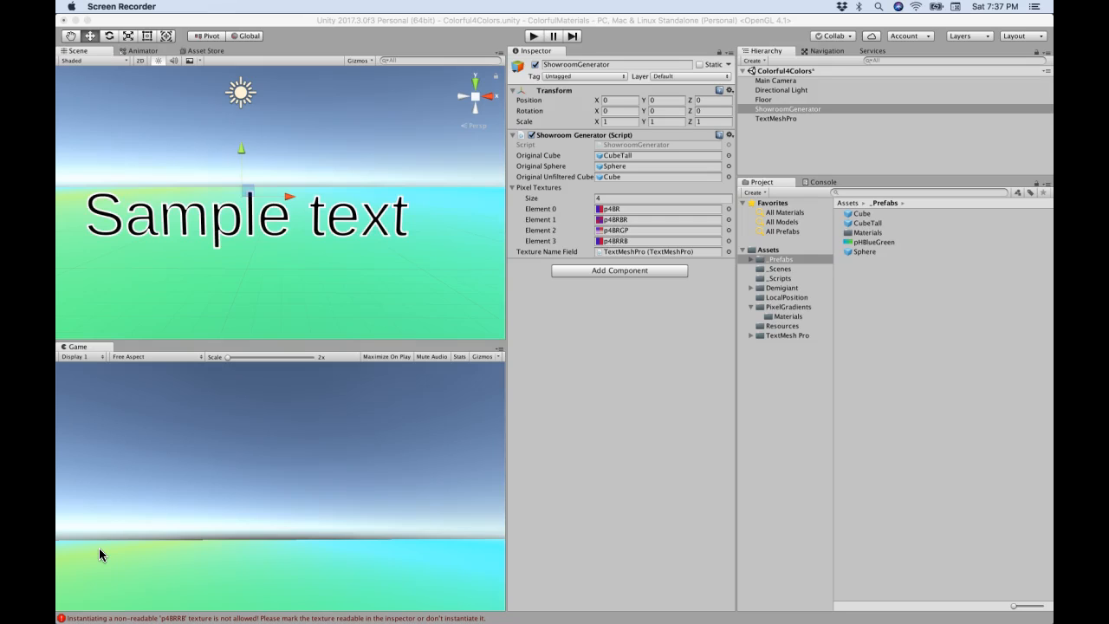
Run the scene, view the rotating showroom objects for the four p4 textures, and stop play mode
left_click(325, 299)
left_click(532, 37)
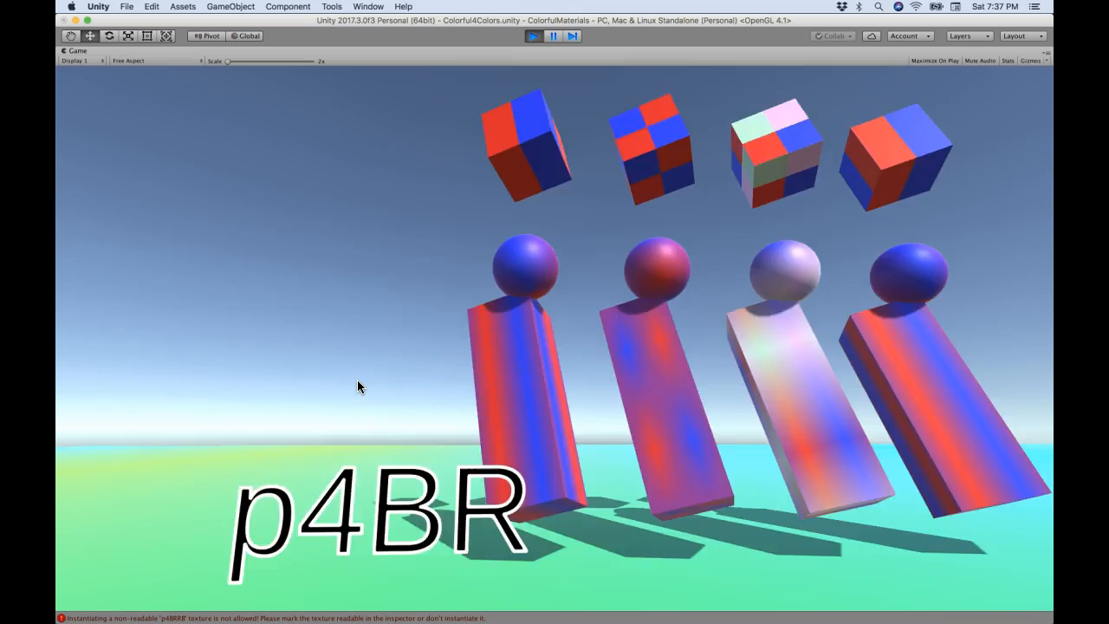
left_click(381, 375)
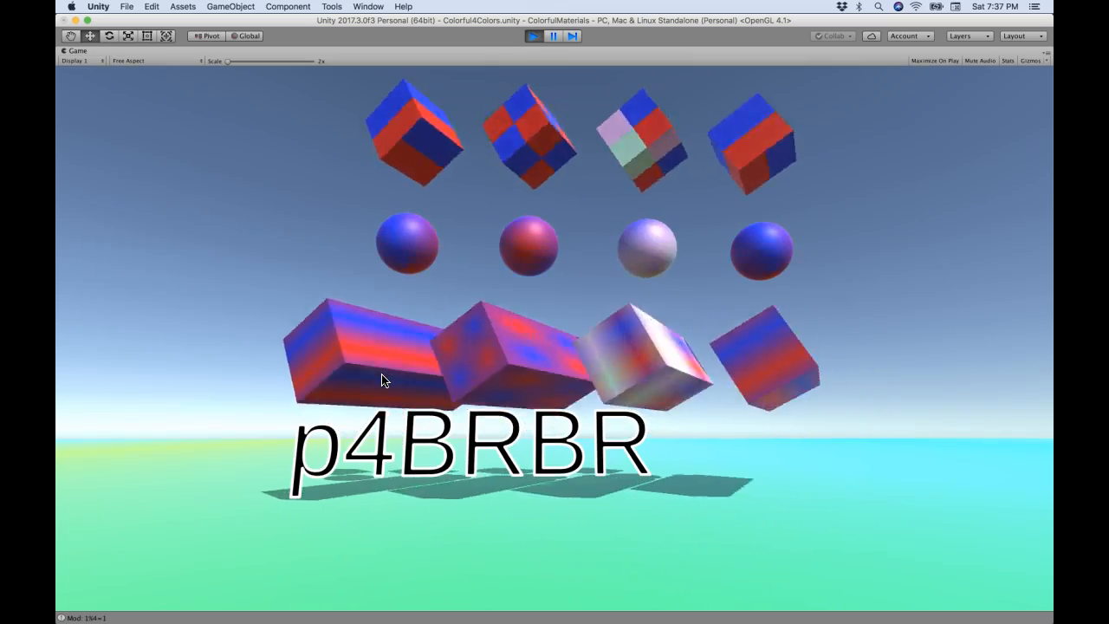
mouse_move(382, 375)
left_mouse_down()
mouse_move(442, 317)
mouse_move(526, 325)
mouse_move(525, 372)
mouse_move(514, 361)
mouse_move(510, 384)
mouse_move(530, 118)
mouse_move(534, 337)
mouse_move(538, 319)
mouse_move(507, 360)
mouse_move(463, 334)
mouse_move(549, 315)
mouse_move(552, 332)
mouse_move(512, 379)
left_mouse_up()
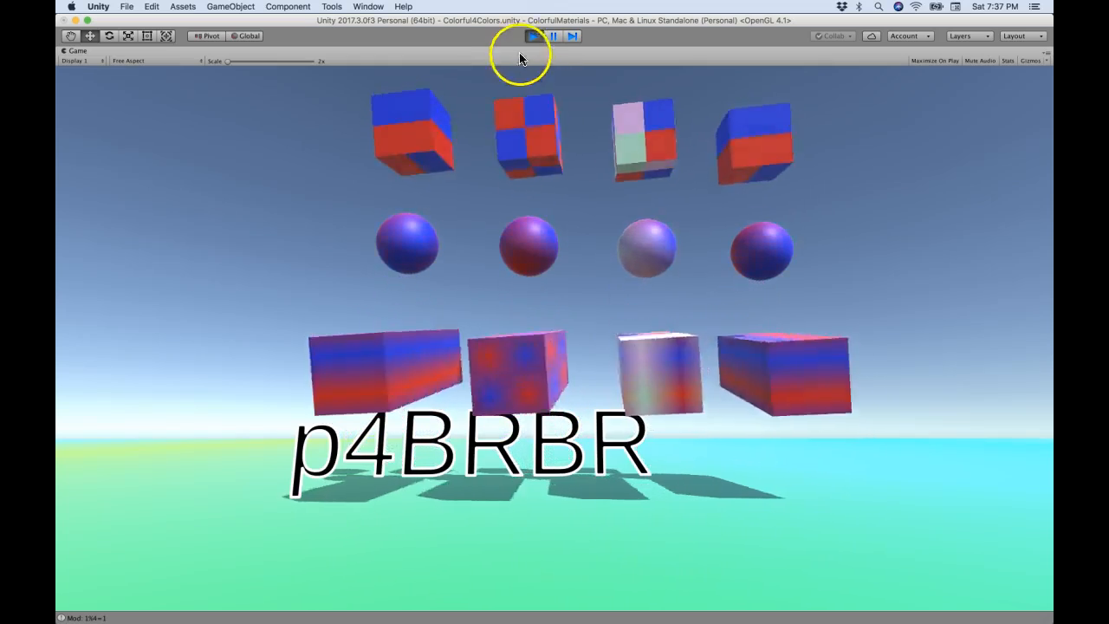
left_click(532, 35)
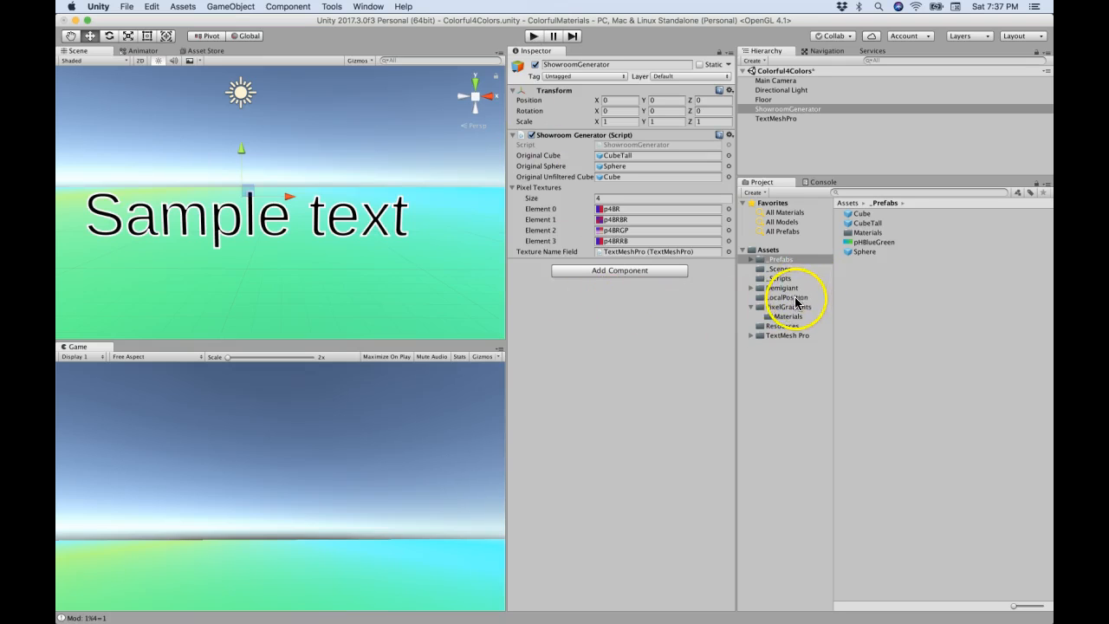
Open the PixelGradients asset folder and reveal the p4BR texture file in Finder
left_click(794, 305)
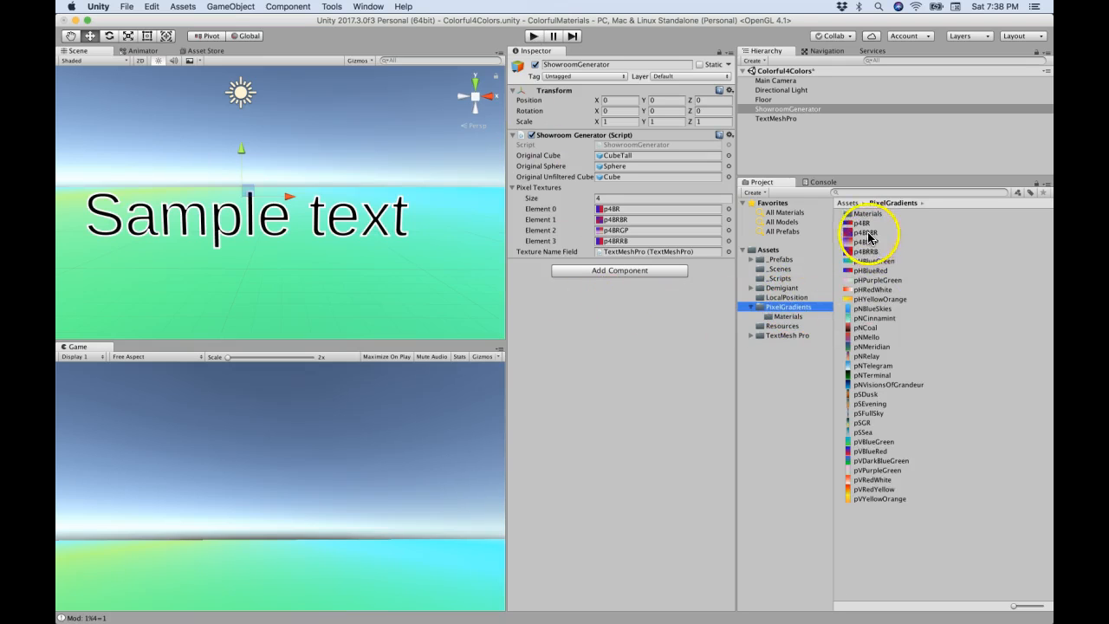
left_click(861, 224)
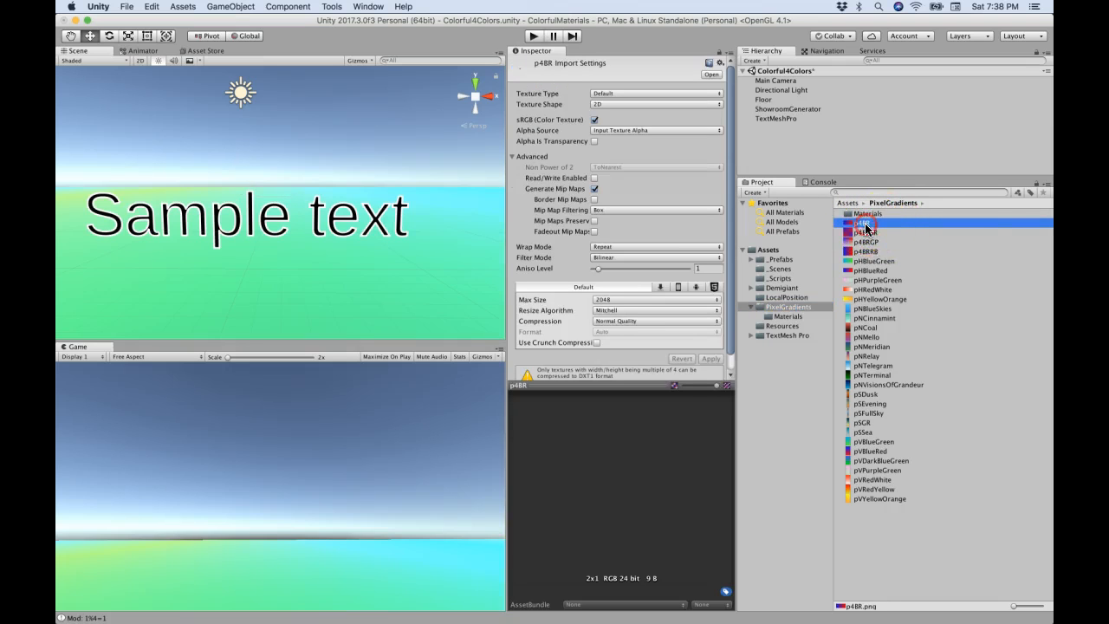
right_click(865, 224)
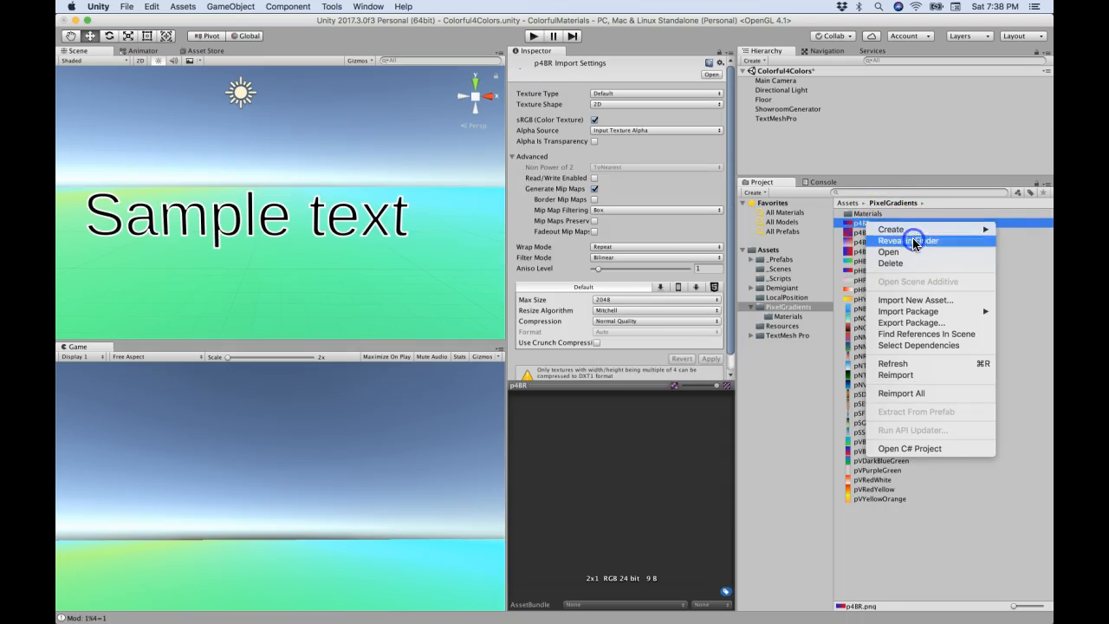
left_click(910, 241)
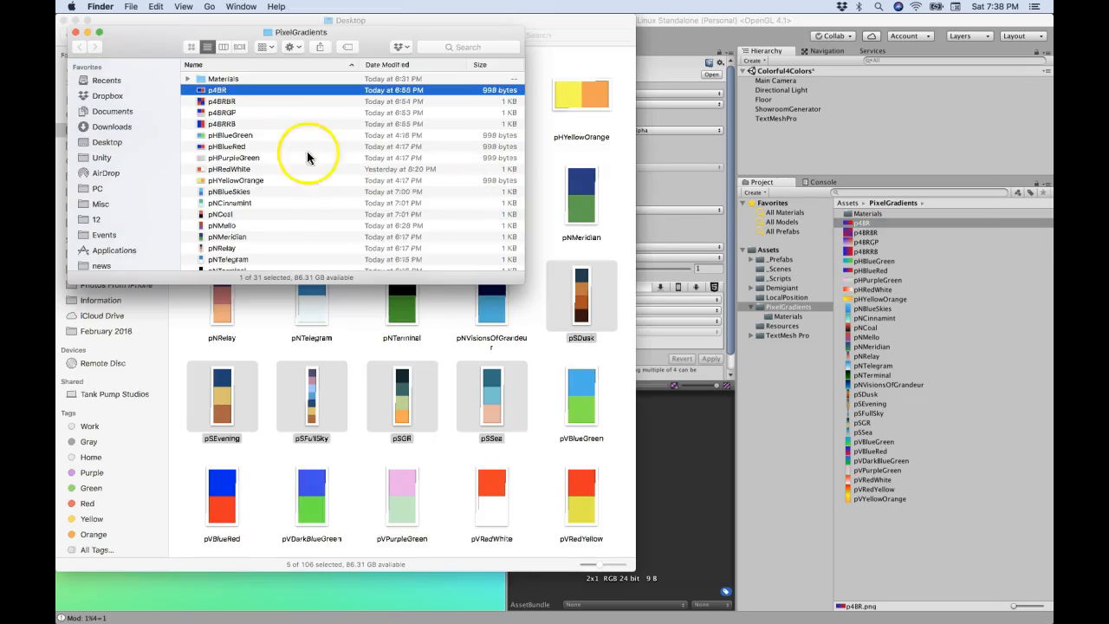
Enlarge the PixelGradients Finder window and check the p4BR image in a quick preview
left_click_drag(520, 286, 721, 448)
left_click(243, 124)
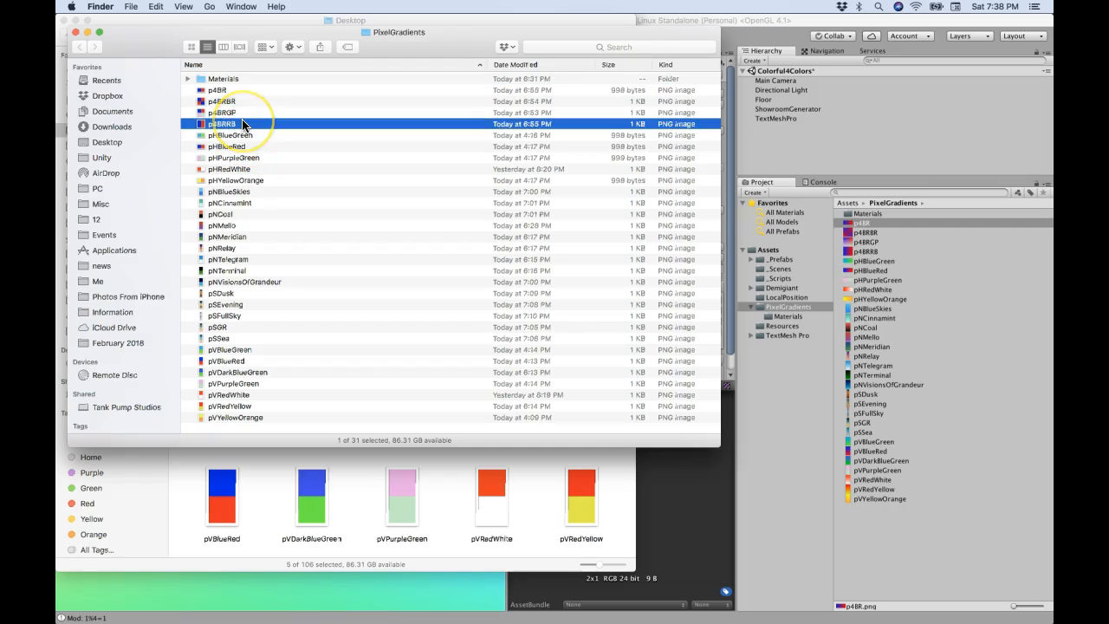
left_click(234, 91)
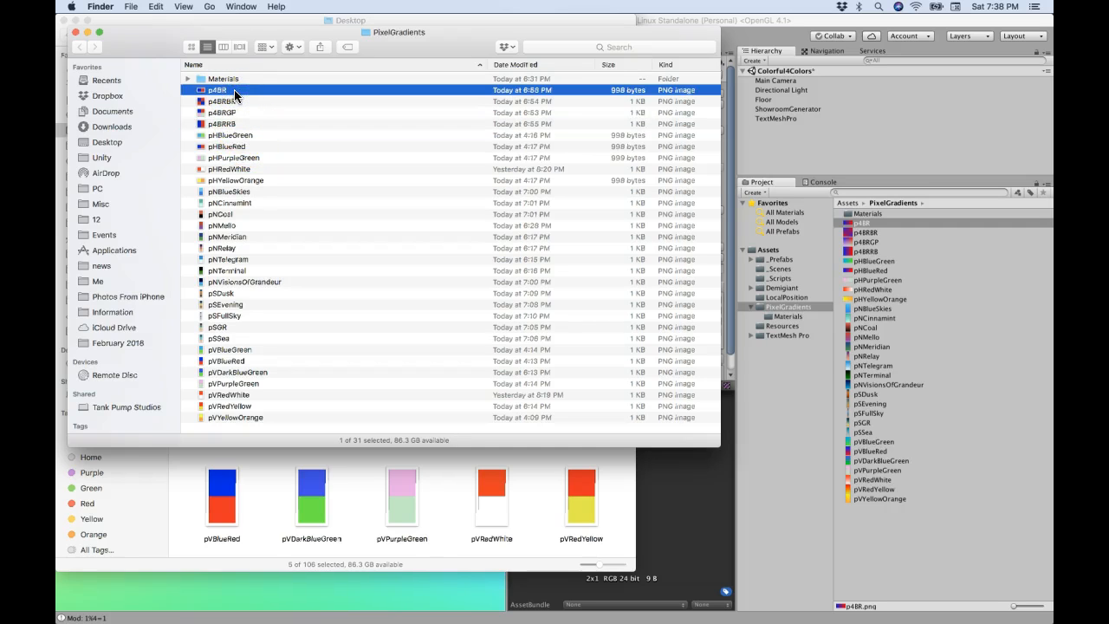
key("space")
left_click(438, 134)
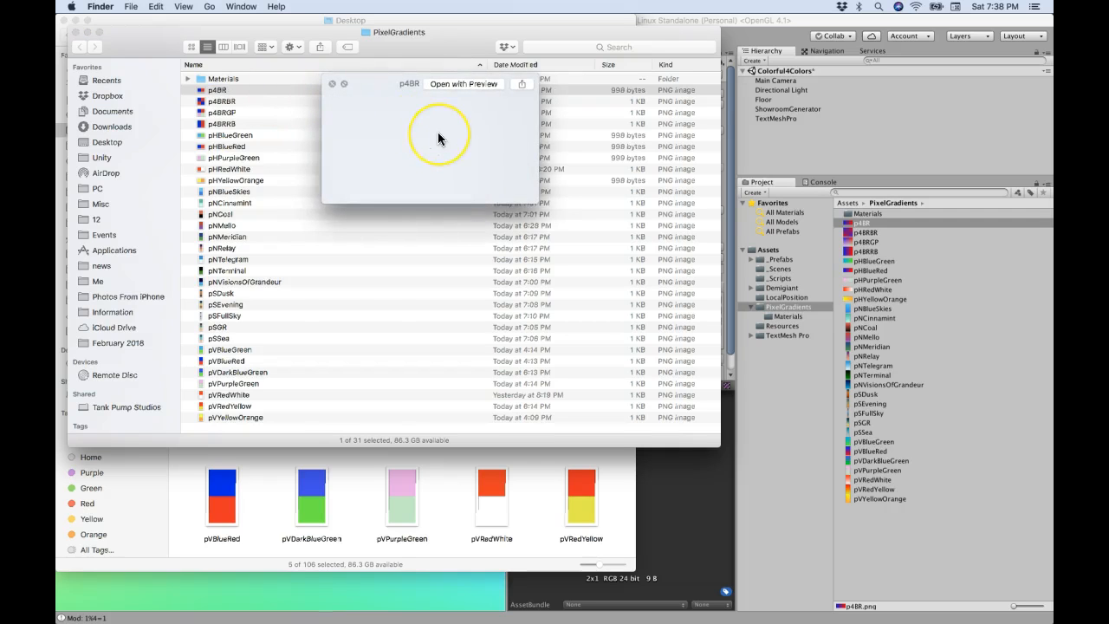
left_click(329, 84)
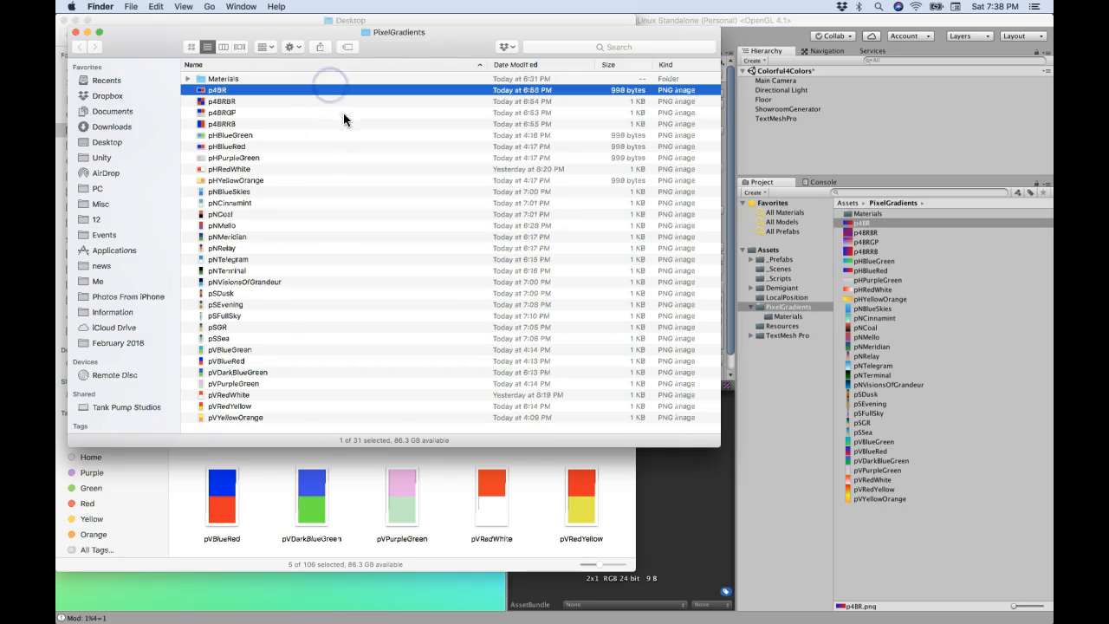
Display the PixelGradients files as enlarged icons to examine the p4 texture patterns
left_click(190, 48)
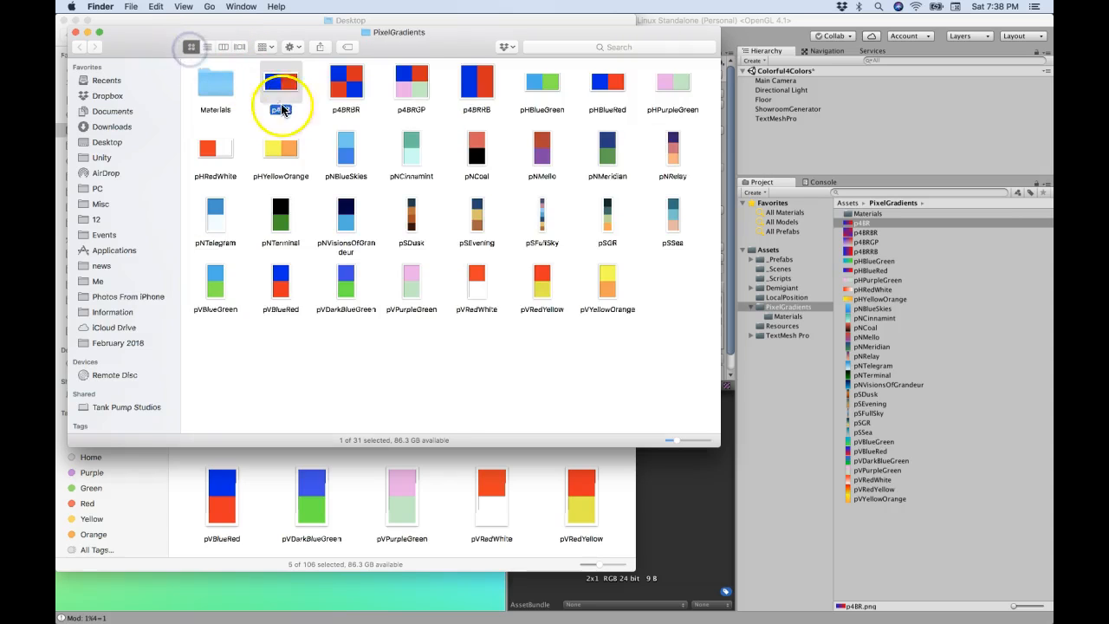
left_click(686, 441)
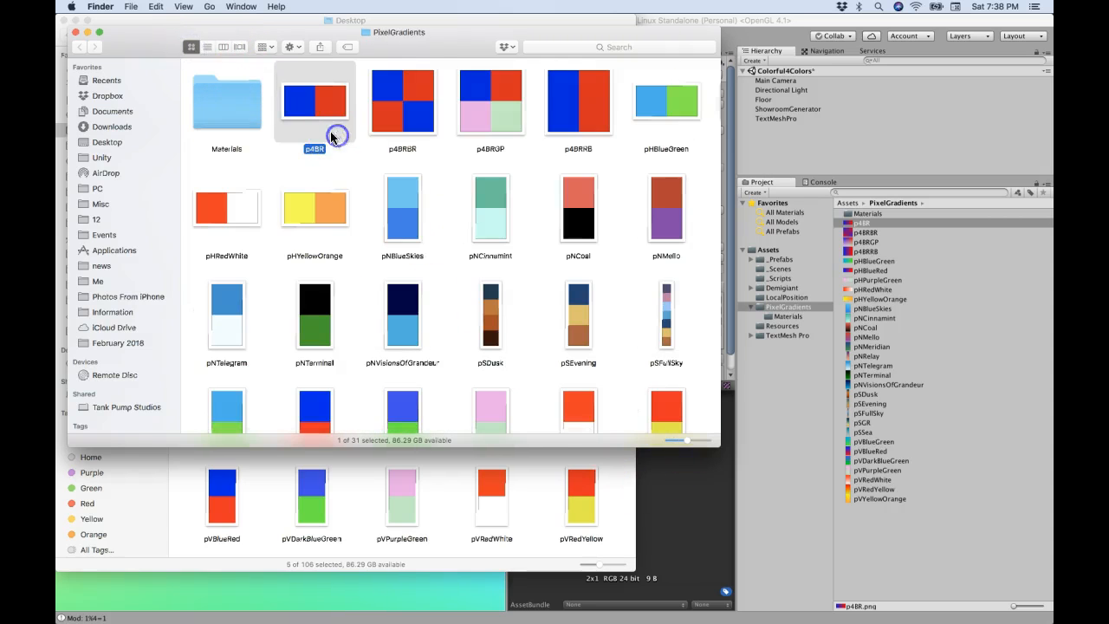
left_click_drag(687, 444, 689, 442)
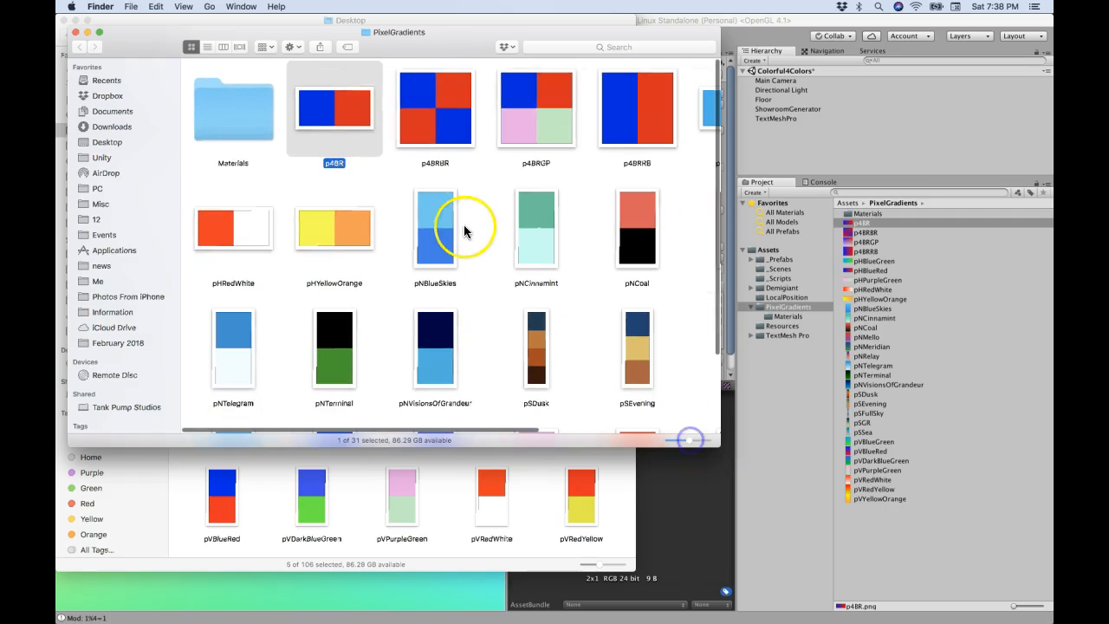
left_click(655, 99)
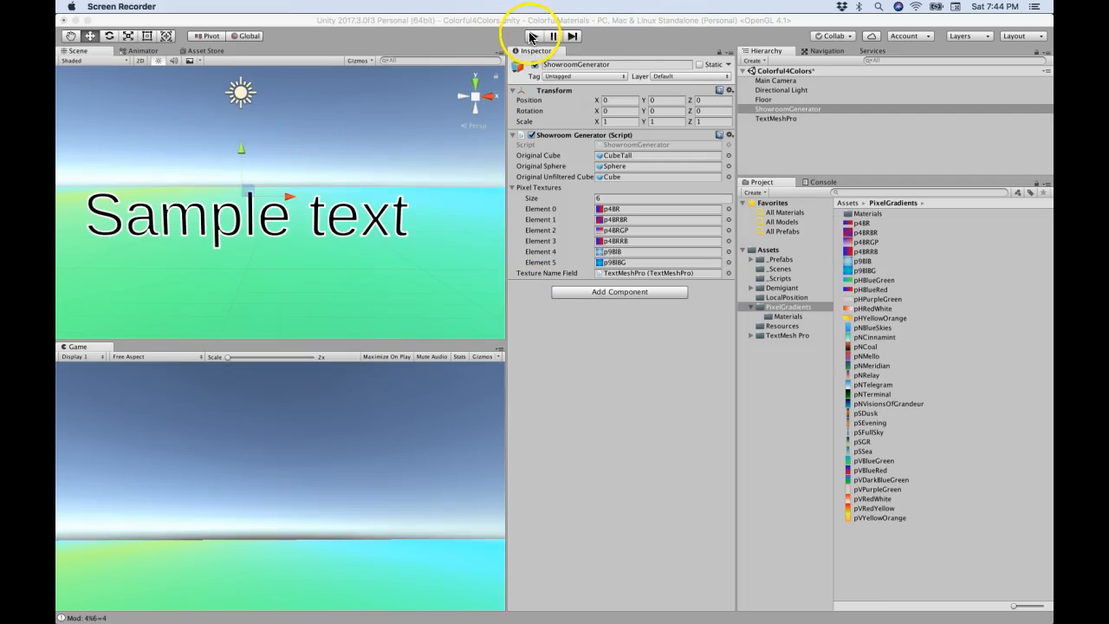
Run the scene with the game view maximized and advance the showroom to the p9BlB texture
left_click(532, 36)
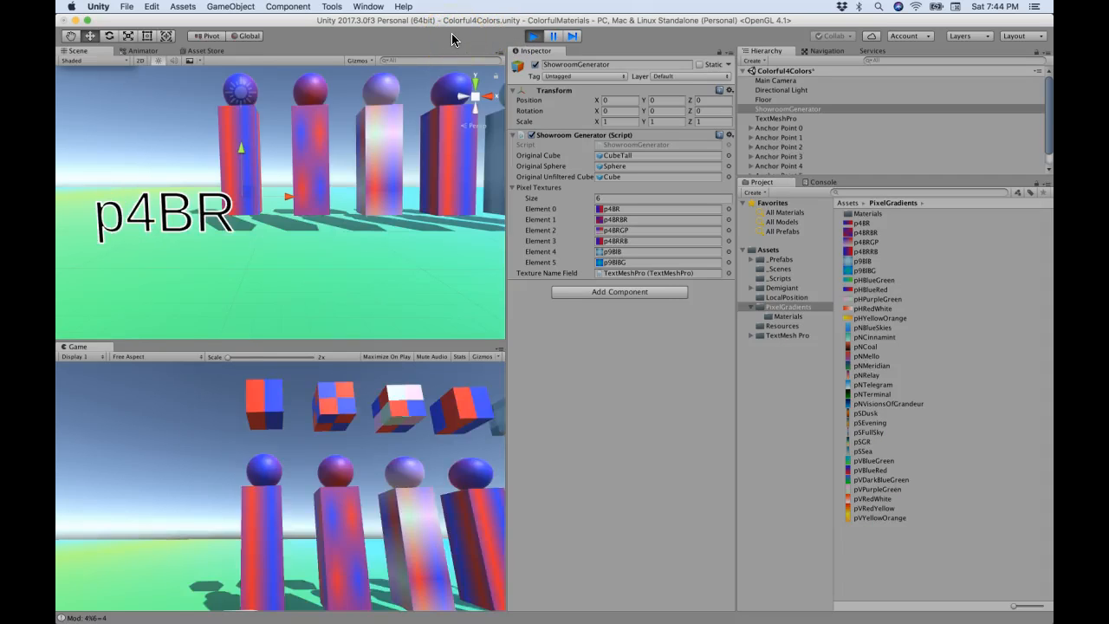
key("shift+space")
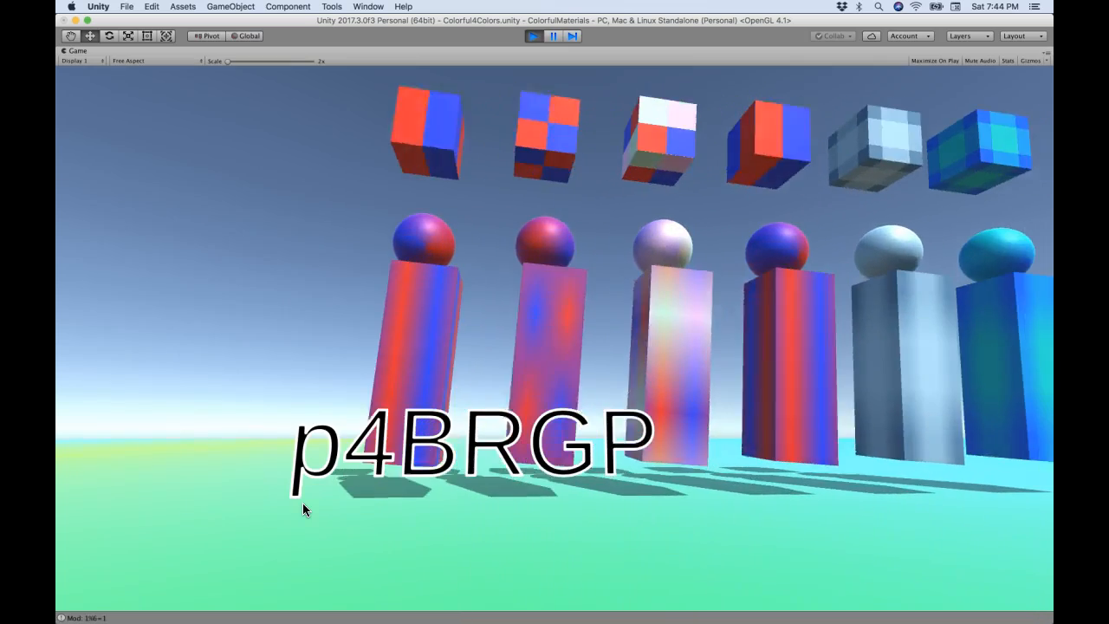
key("Right")
key("Right")
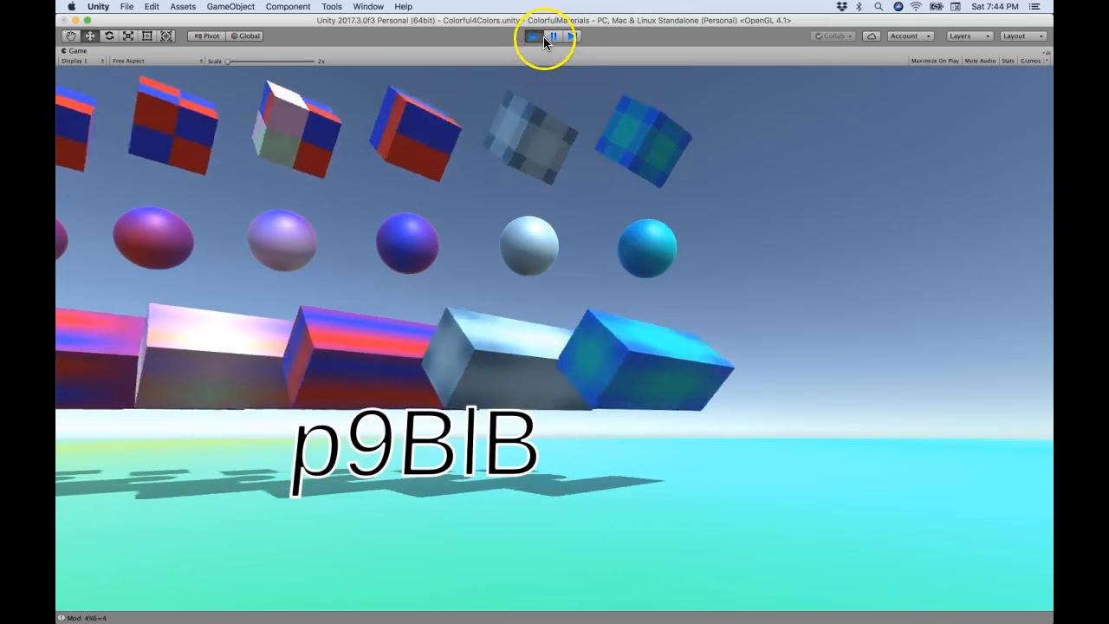
Bring up the Desktop folder in Finder and compare the p9BlBG source image with its rendered cubes in Unity
key("super+Tab")
key("super+Tab")
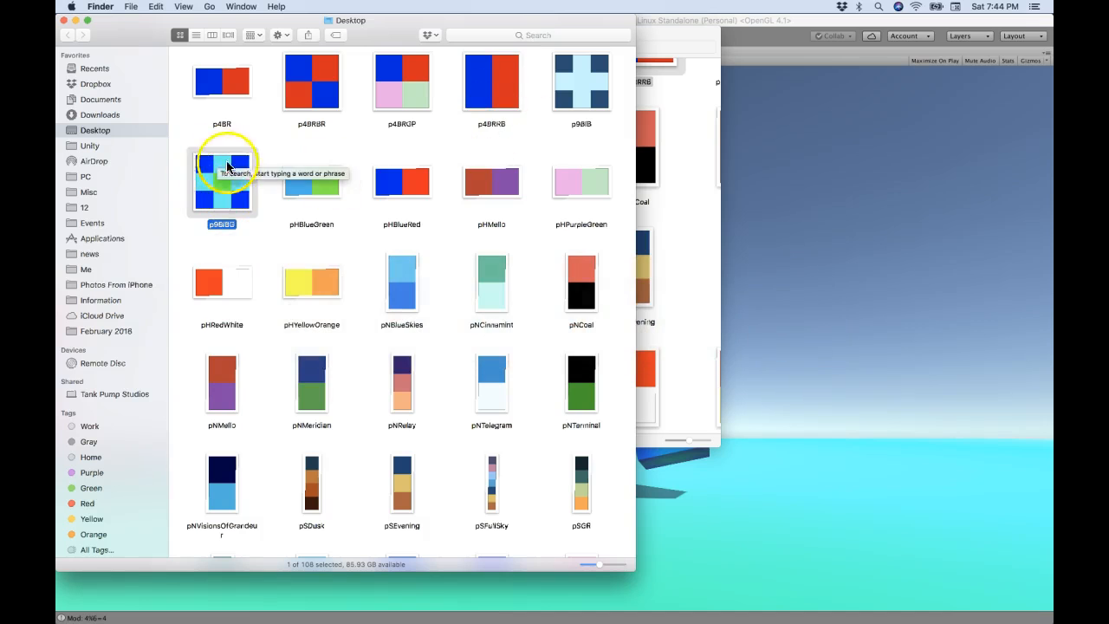
left_click_drag(747, 24, 720, 227)
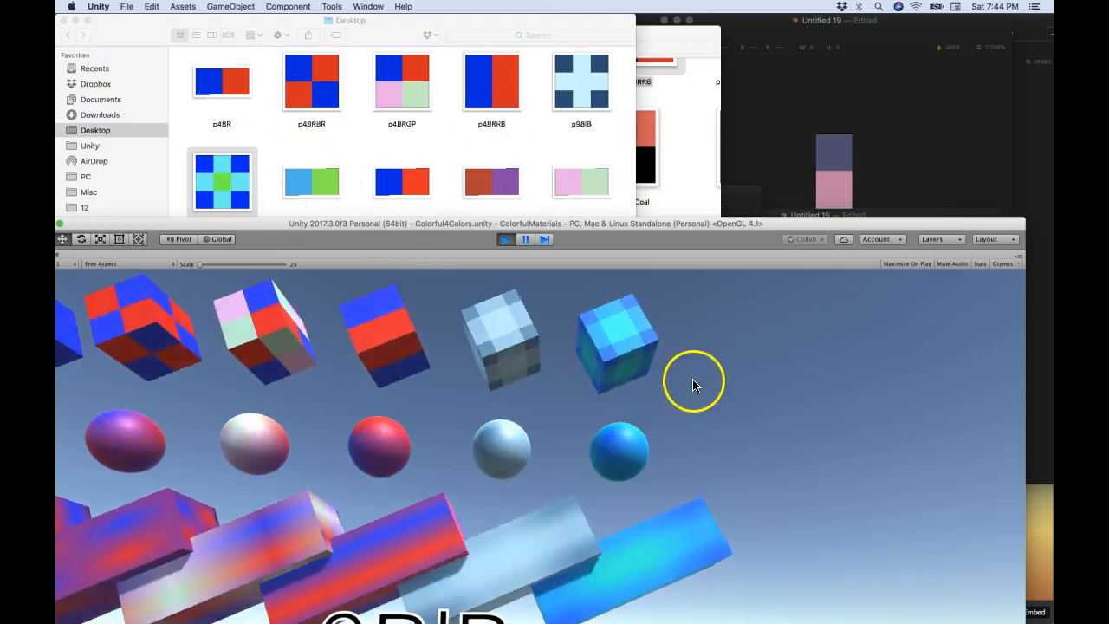
double_click(681, 225)
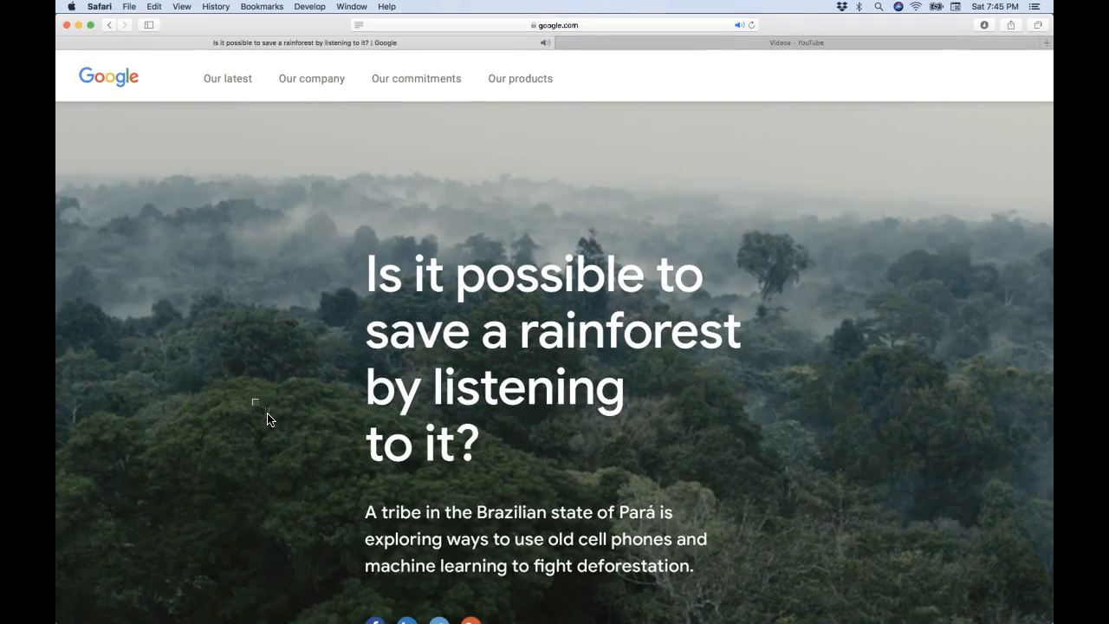
Open the rainforest web page's dark green screenshot from the Desktop in Preview and enlarge the window to inspect it
key("super+Tab")
double_click(477, 406)
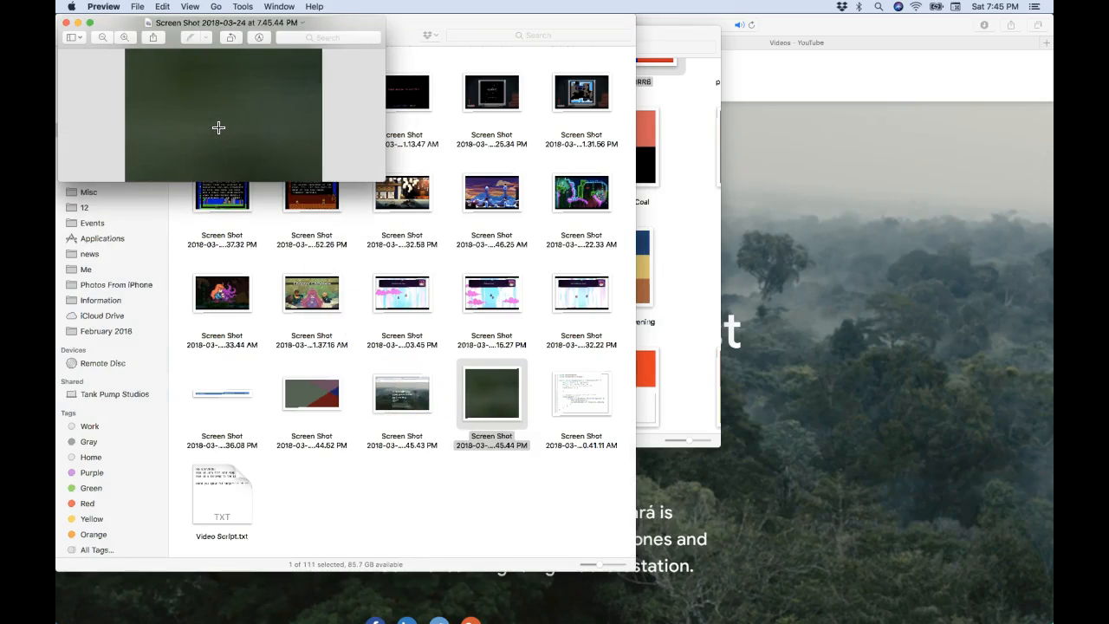
left_click_drag(382, 177, 359, 368)
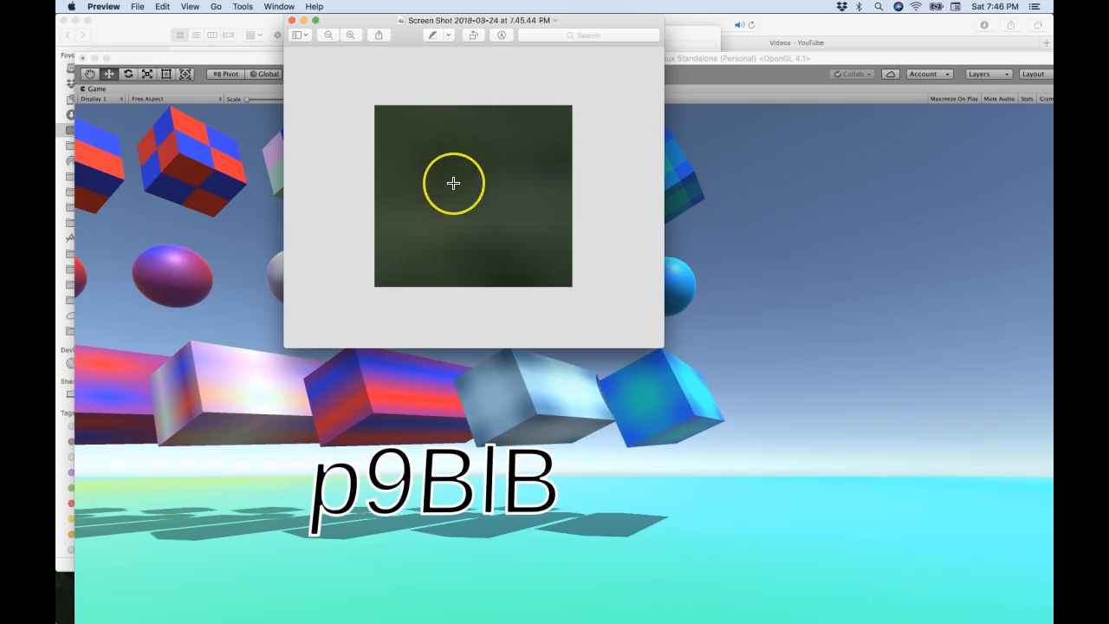
Import "Screen Shot 2018-03-24 at 7.45.44 PM" from the Desktop into Unity's PixelGradients folder
key("super+Tab")
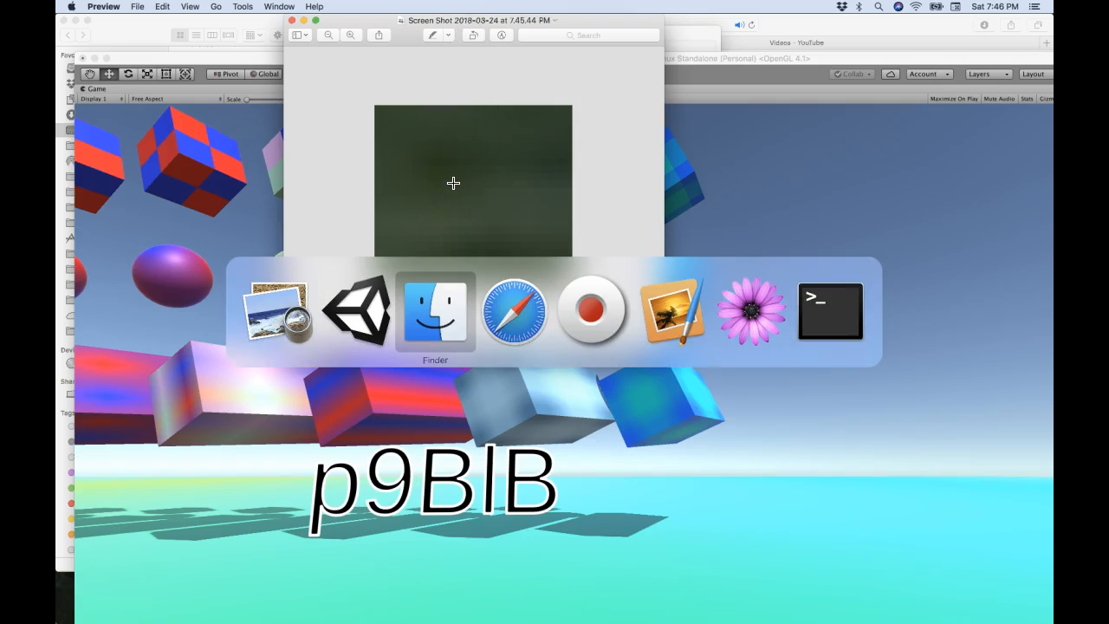
key("super+shift+Tab")
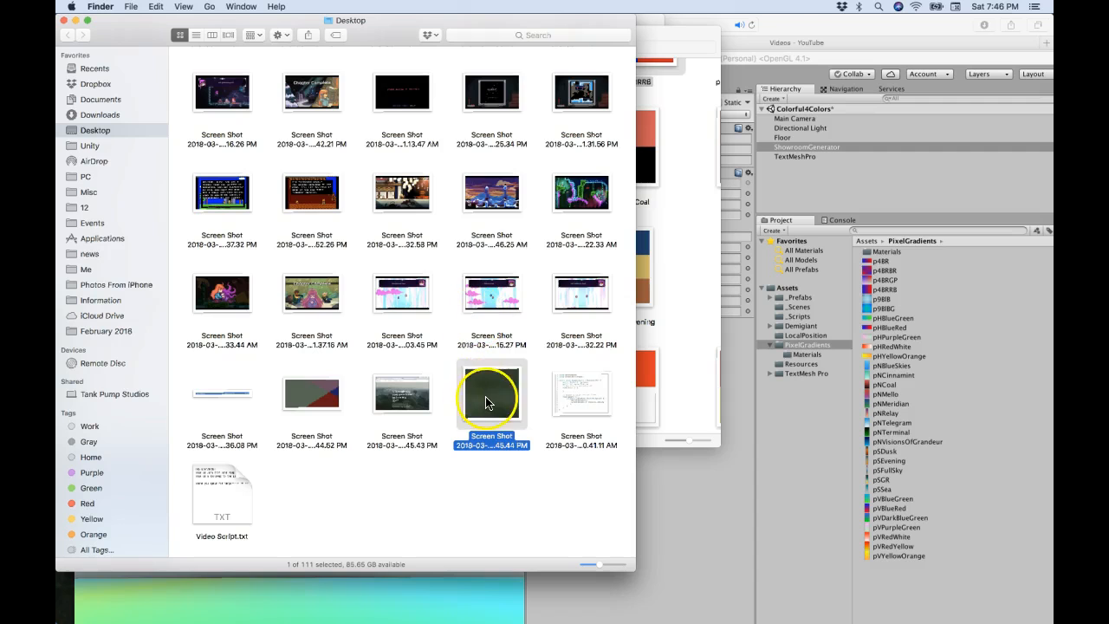
left_click_drag(485, 402, 868, 589)
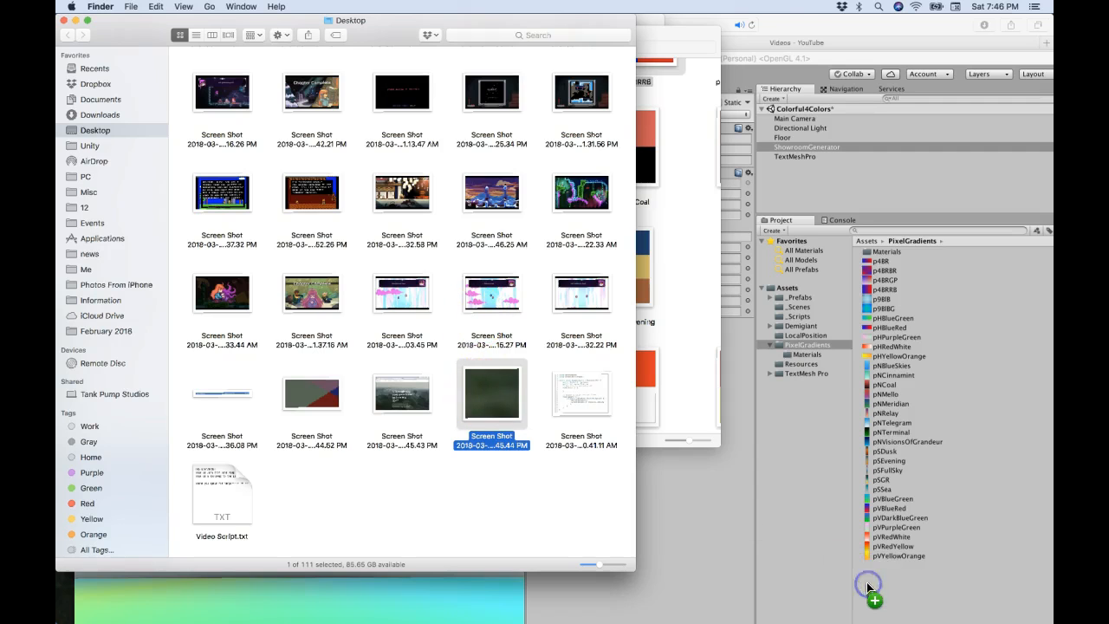
Add the imported screenshot to ShowroomGenerator's Pixel Textures array and run the scene with the Unity window maximized
left_click(806, 147)
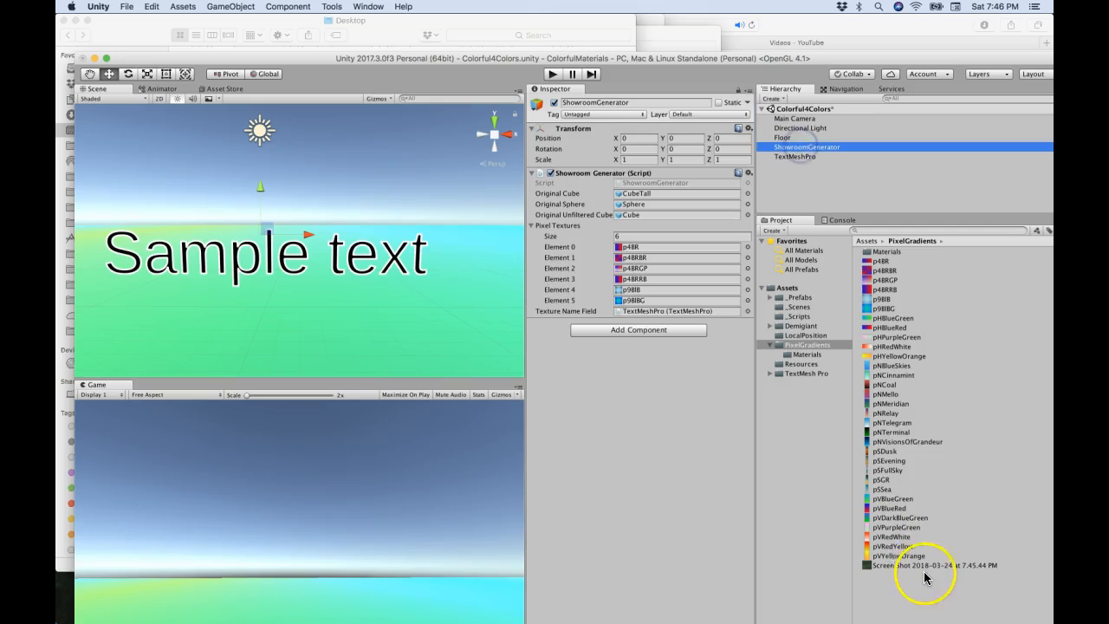
left_click_drag(916, 570, 653, 282)
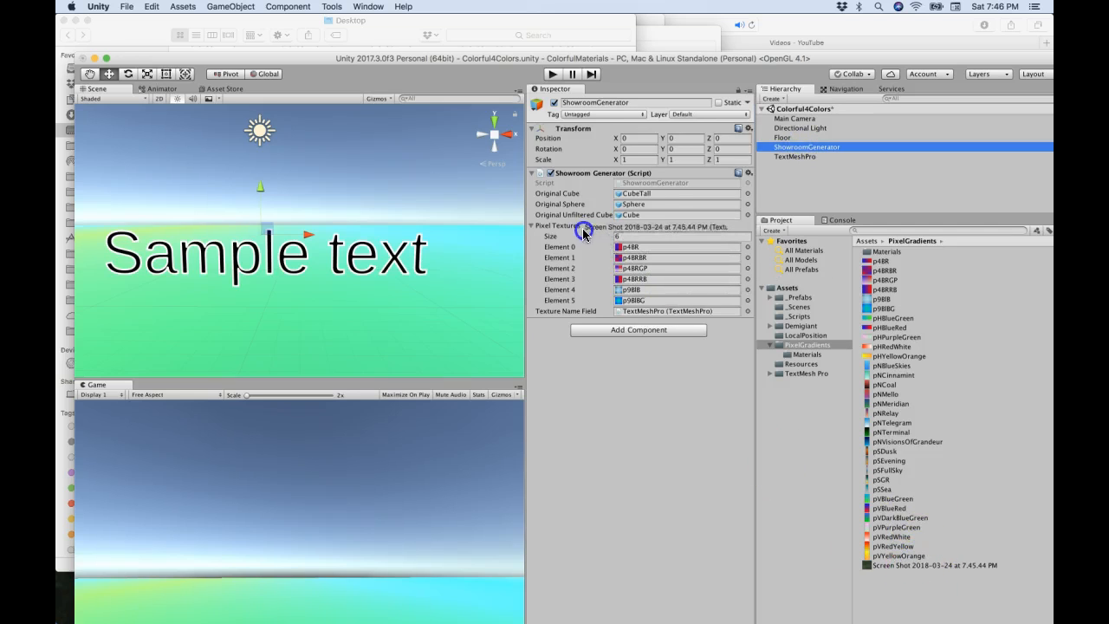
left_click_drag(582, 228, 581, 229)
left_click(552, 73)
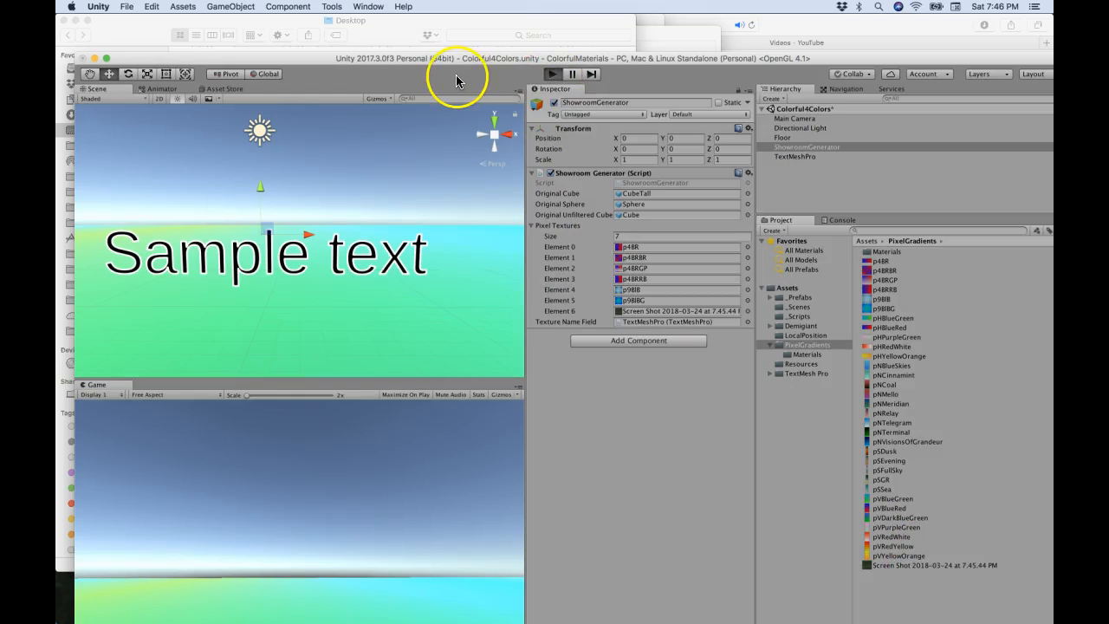
double_click(449, 52)
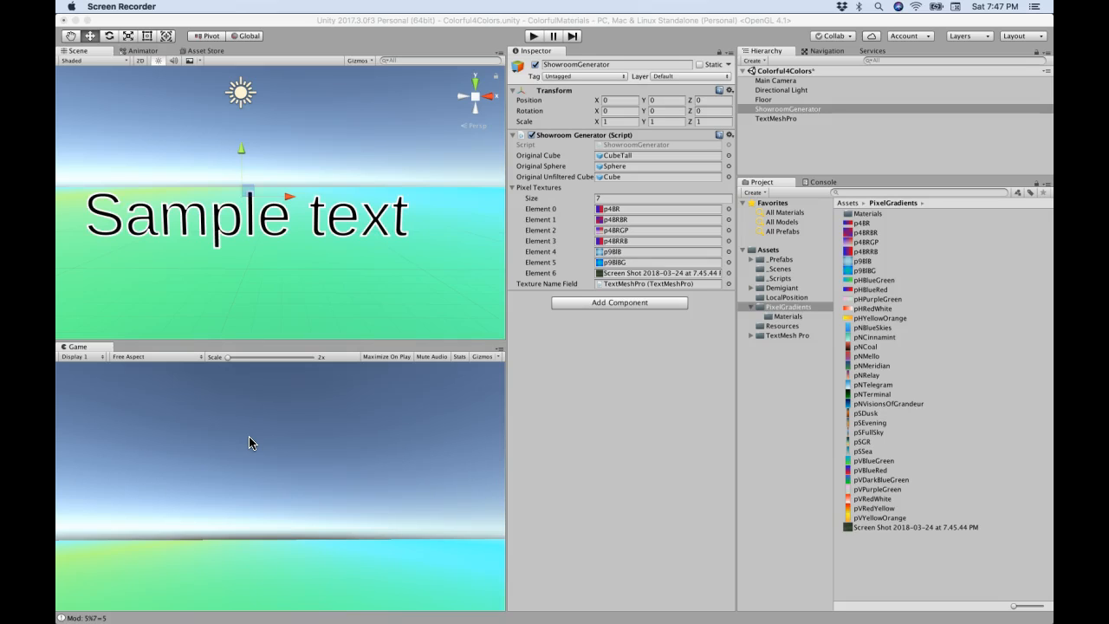
left_click(414, 46)
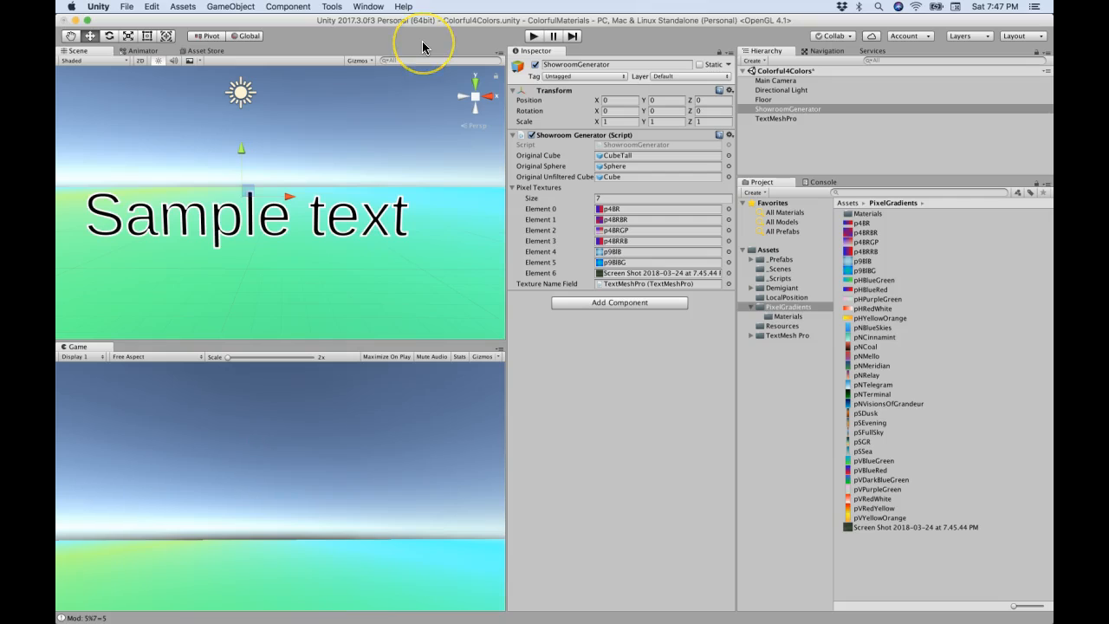
left_click(417, 45)
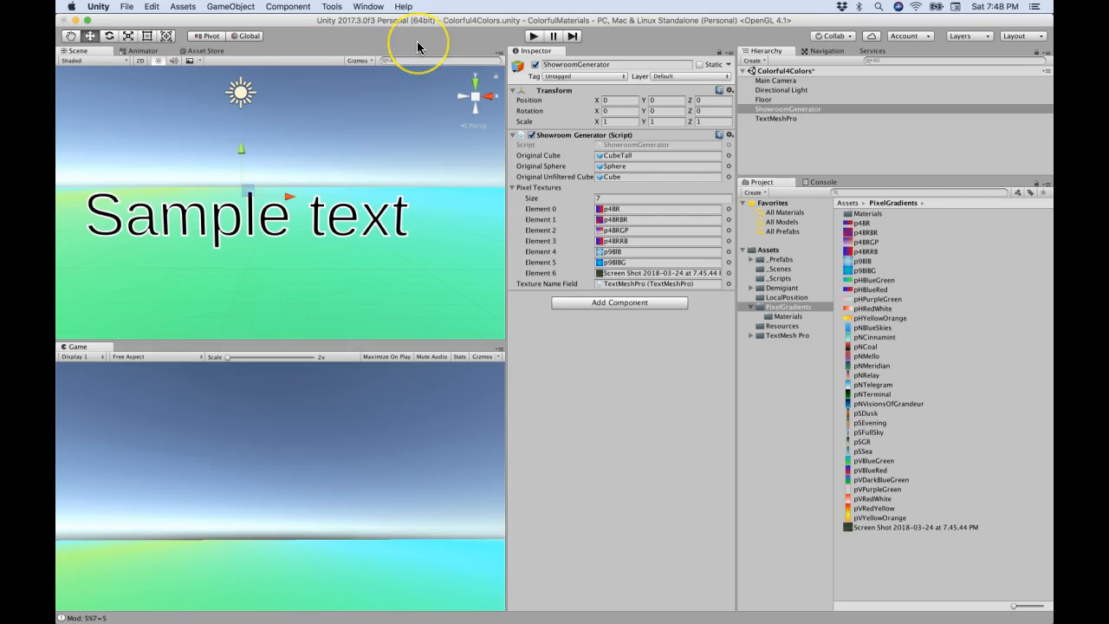